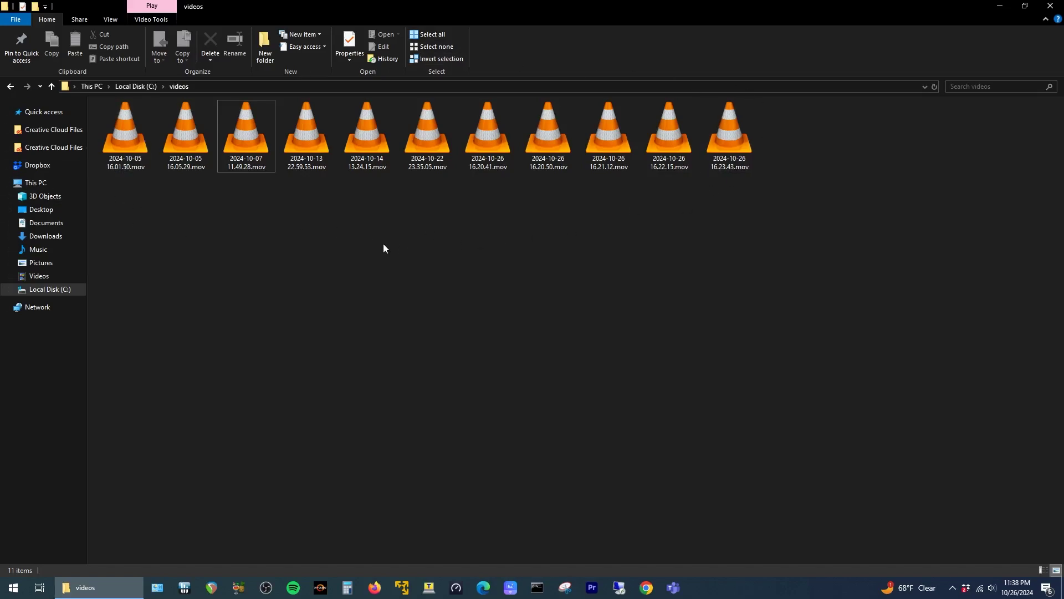
Switch the default app for .mov files to Windows Media Player via the file's Properties.
right_click(246, 143)
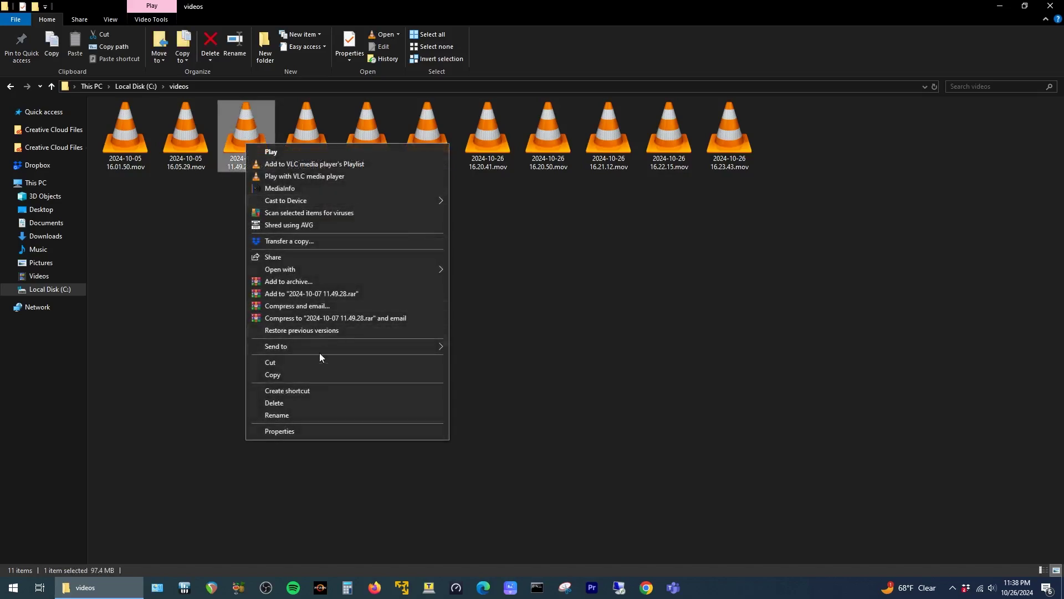
left_click(317, 430)
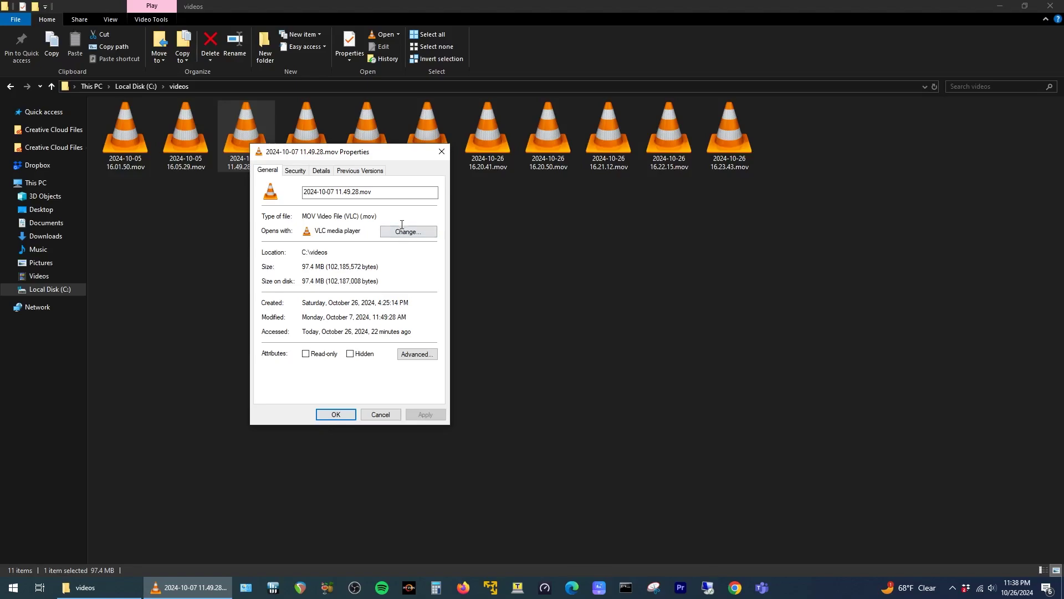
left_click(400, 231)
left_click(524, 355)
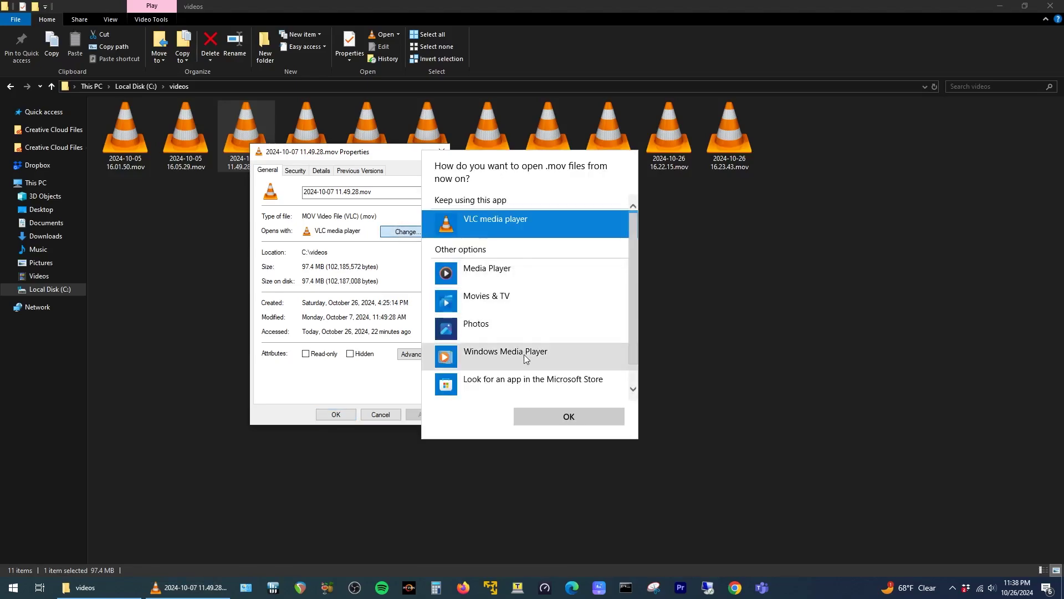
left_click(569, 417)
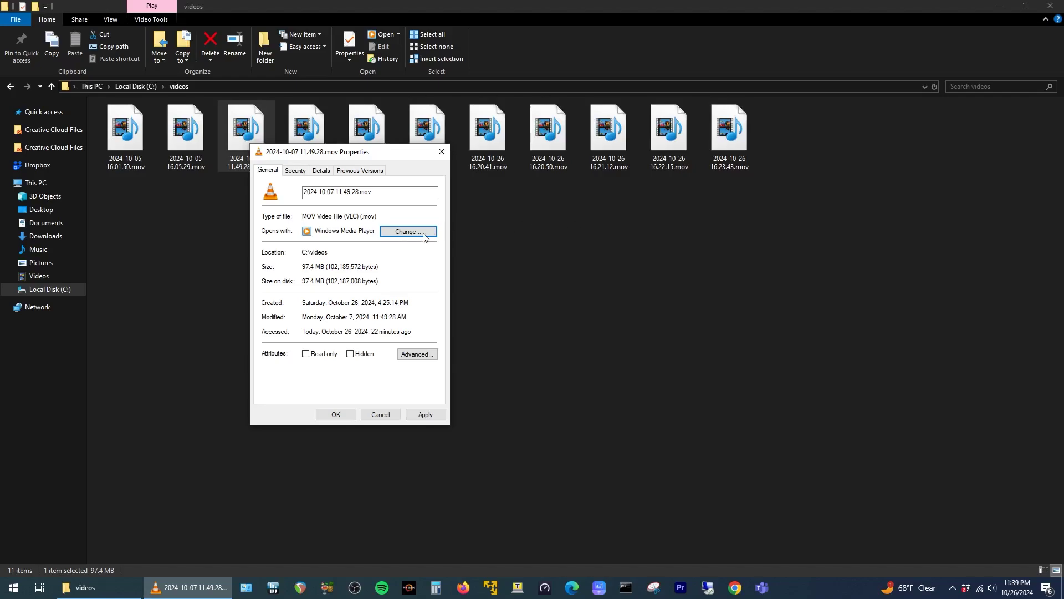
Set .mov files back to VLC media player, apply, and close Properties.
left_click(407, 238)
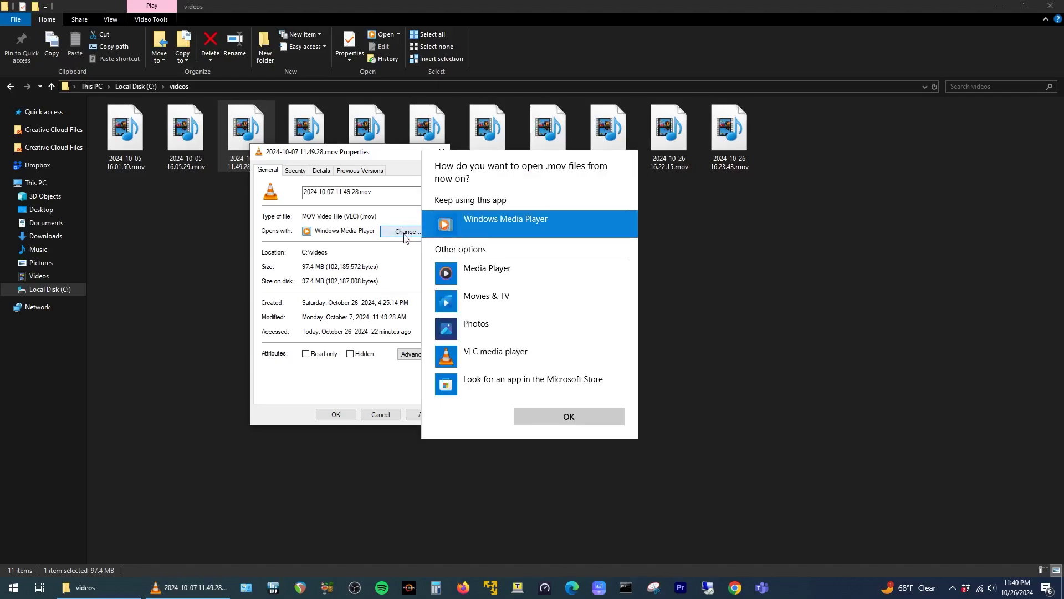
left_click(507, 353)
left_click(546, 412)
left_click(425, 415)
left_click(337, 415)
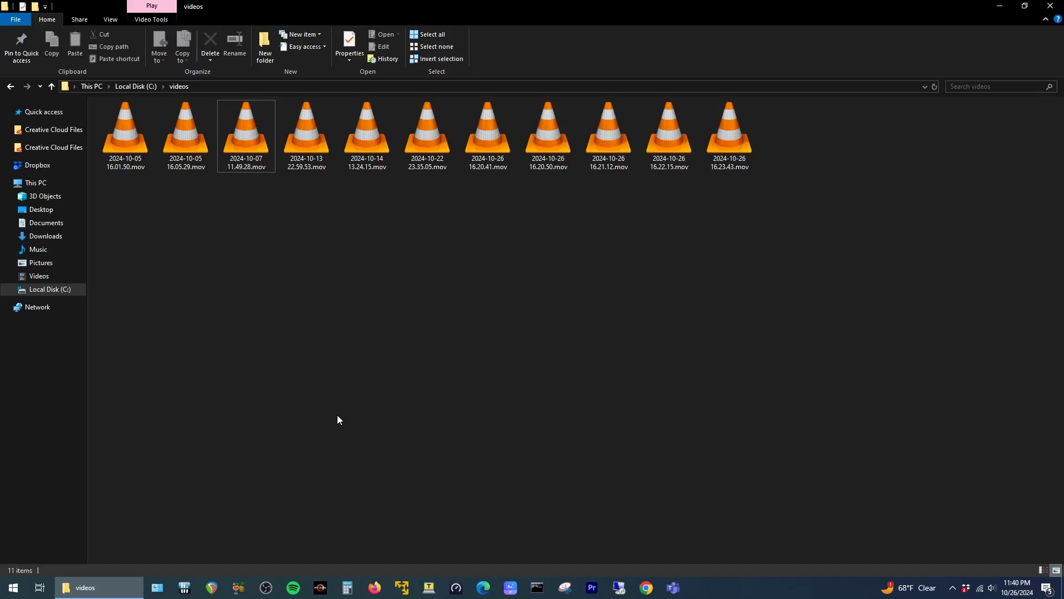
Search 'k lite' in Edge, download K-Lite Codec Pack Basic from codecguide.com, and run it.
left_click(484, 588)
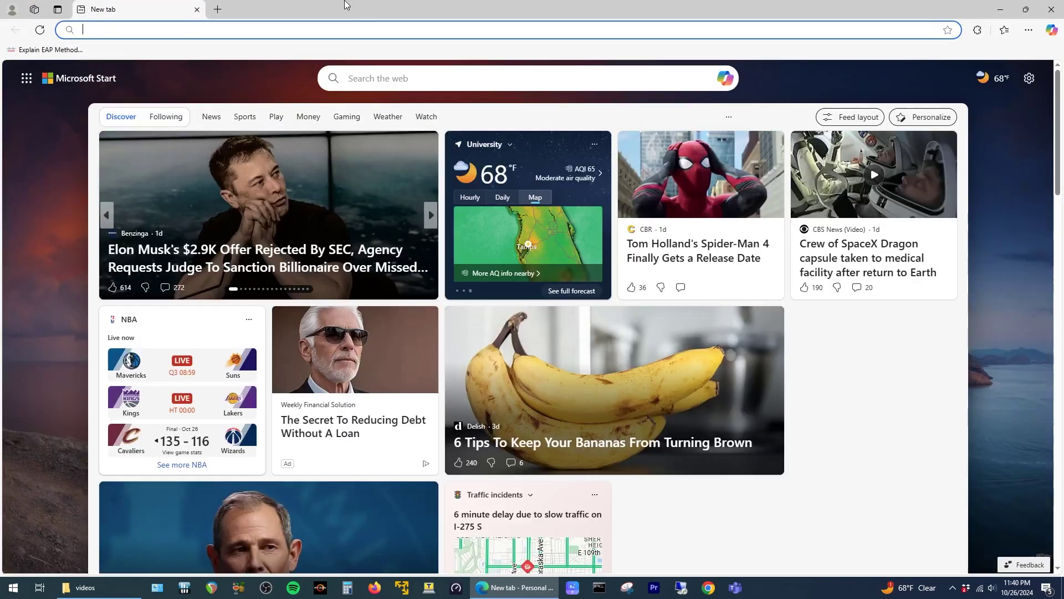
type("k lite")
key("Return")
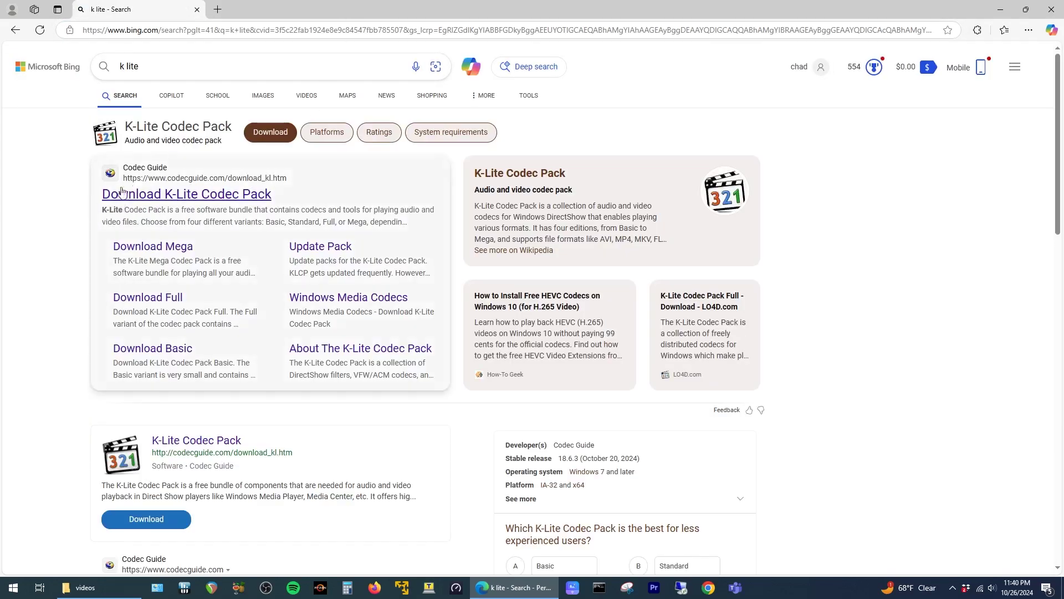
left_click(187, 194)
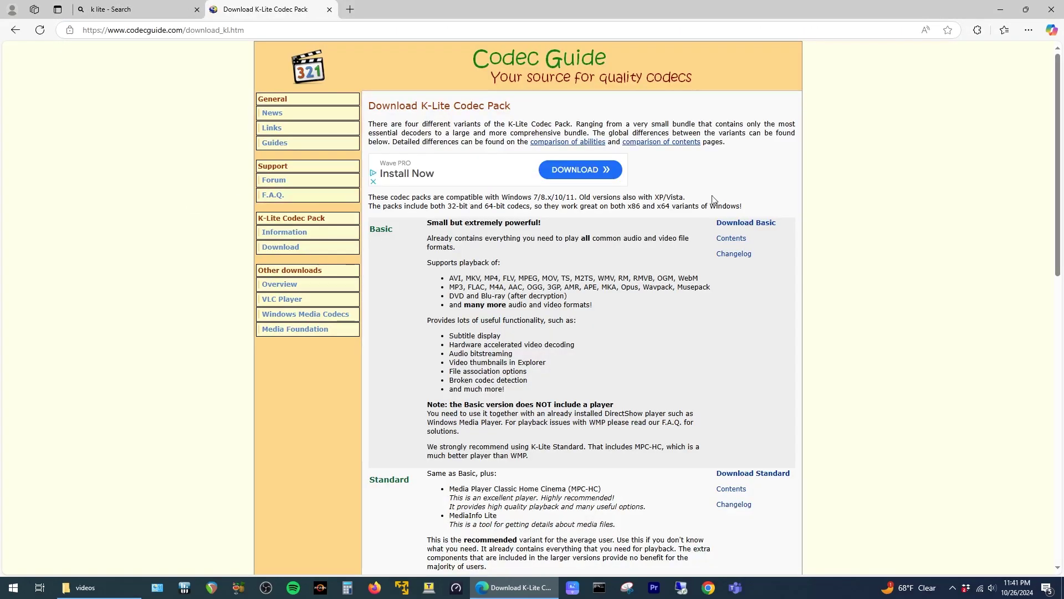
left_click(752, 226)
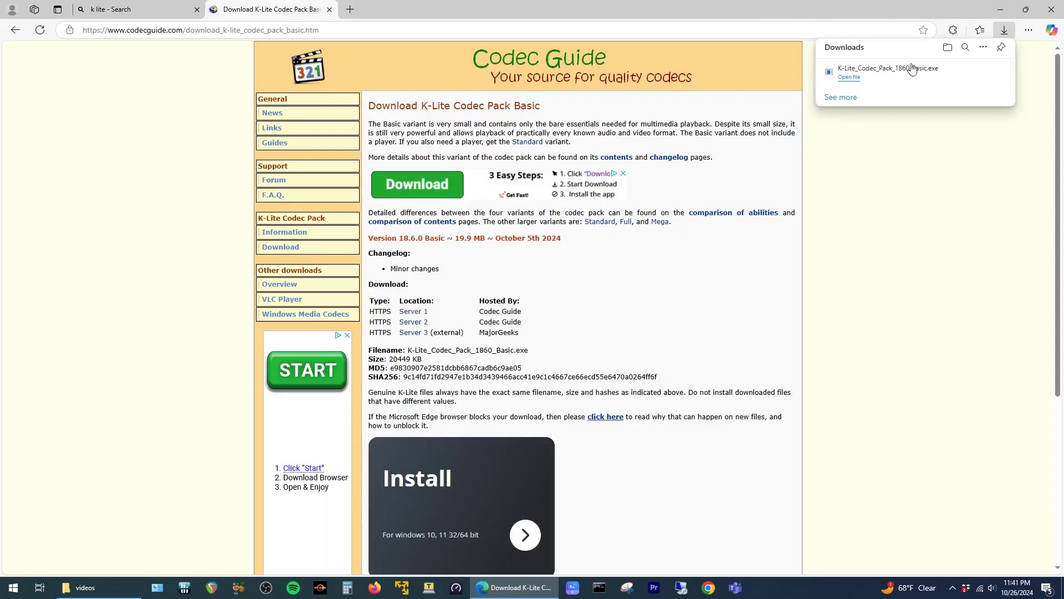
left_click(849, 78)
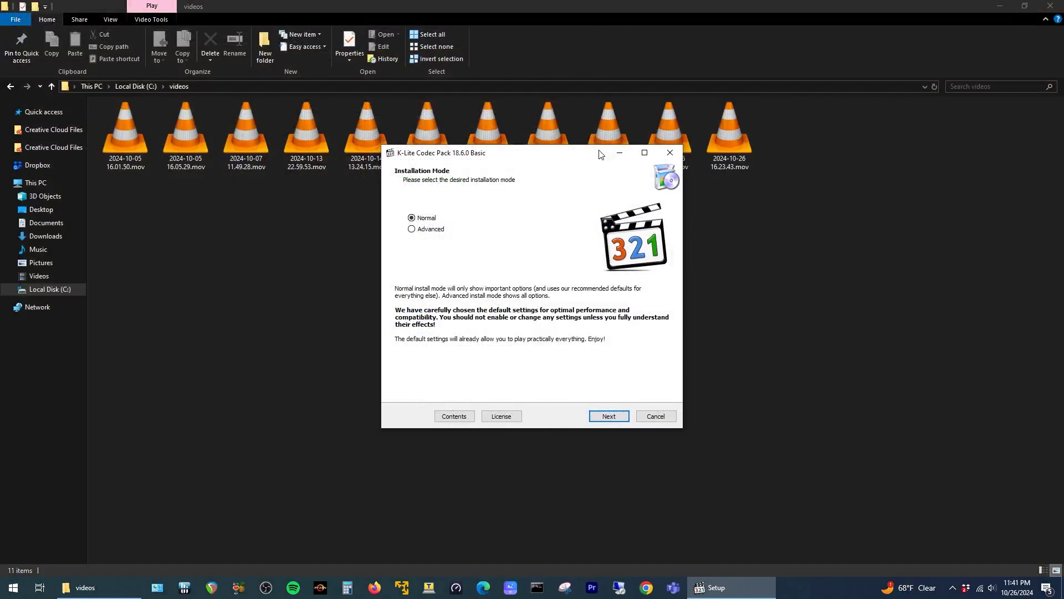
Install K-Lite in Normal mode, accepting default settings and hardware acceleration defaults.
left_click_drag(600, 154, 592, 208)
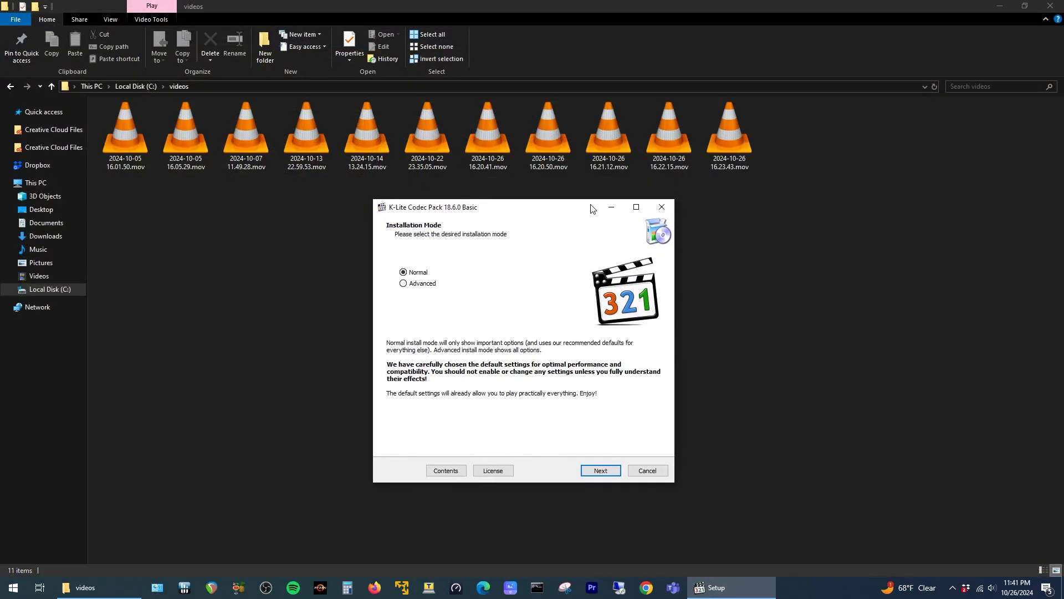
left_click(601, 470)
left_click(601, 471)
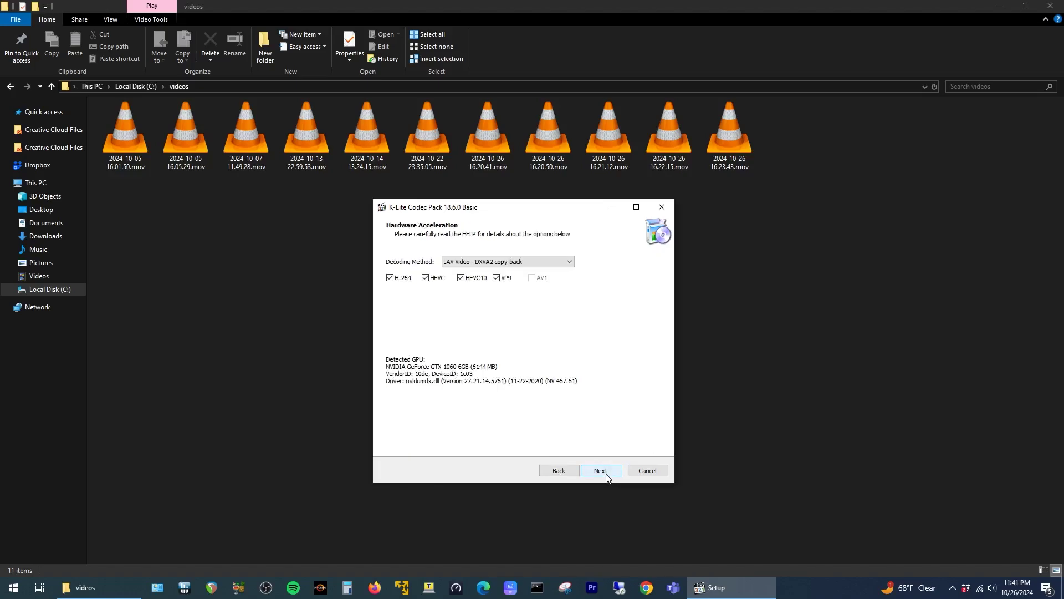
left_click(600, 471)
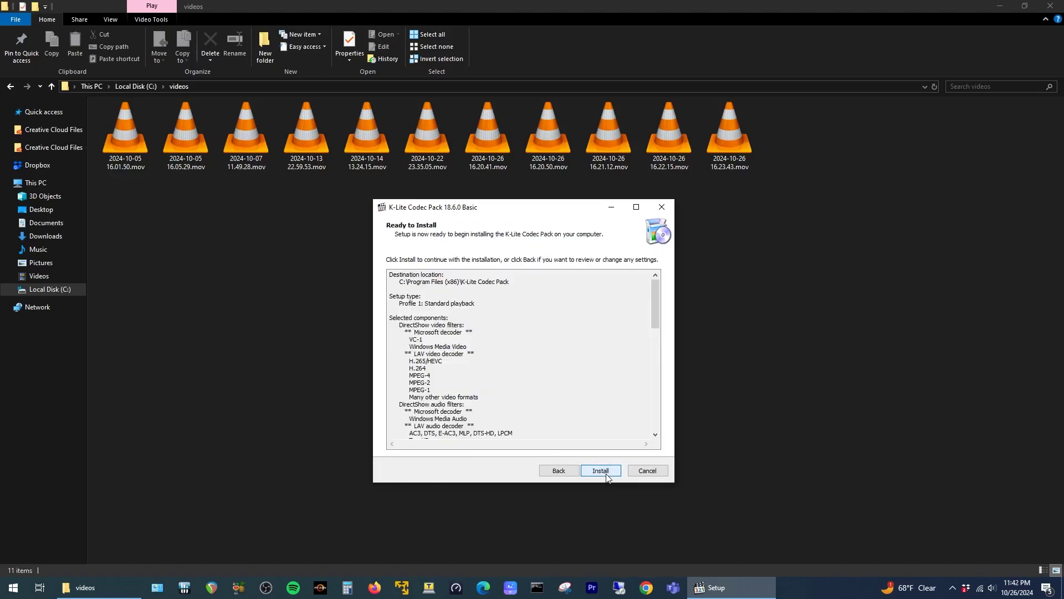
left_click(600, 471)
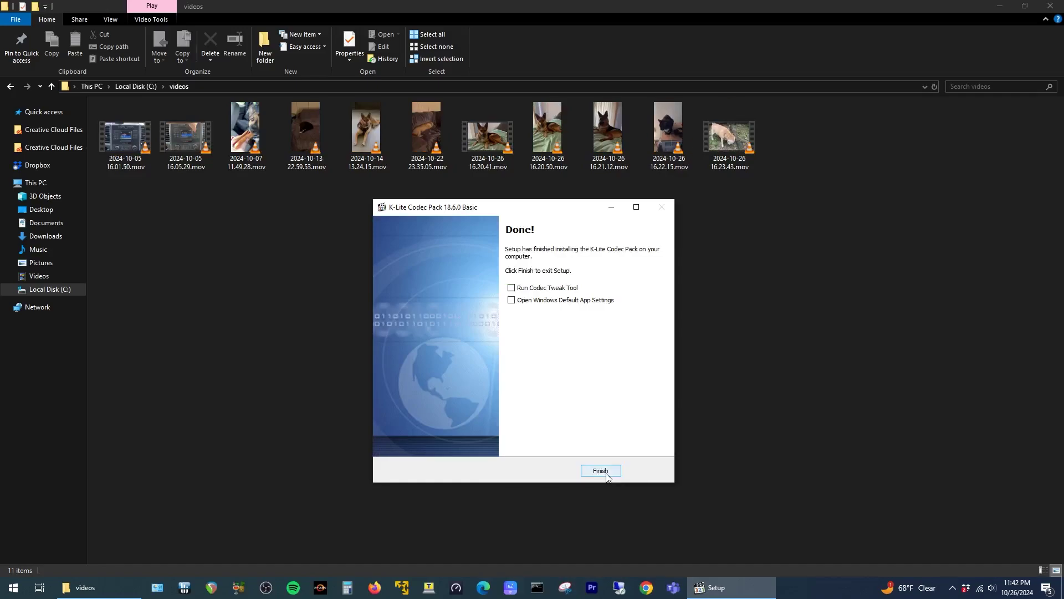
Close the finished installer and play 2024-10-07 11.49.28.mov in VLC.
left_click(600, 471)
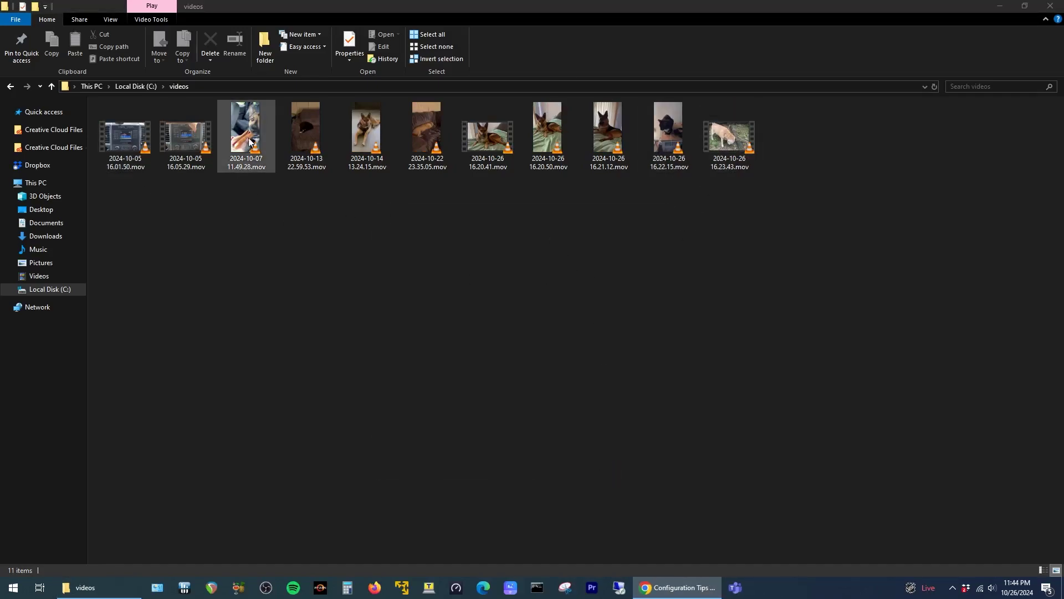
double_click(263, 136)
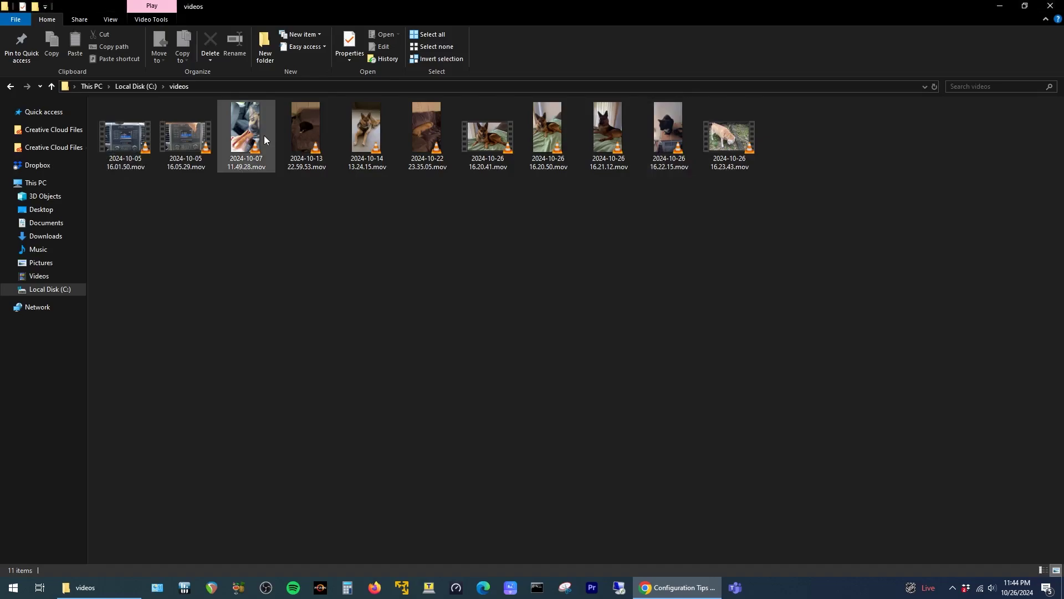